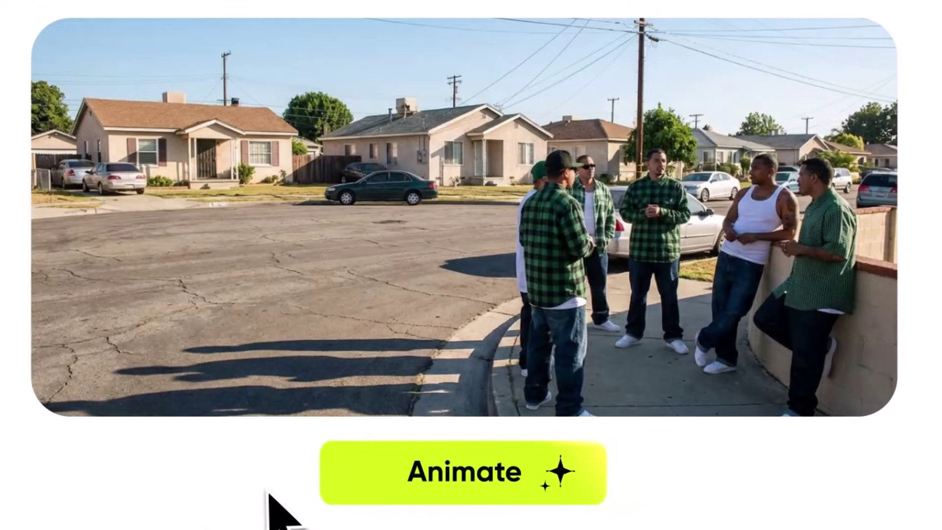
# Animate the street-corner photo of the men, then reach the Explore home page.
pyautogui.click(374, 492)
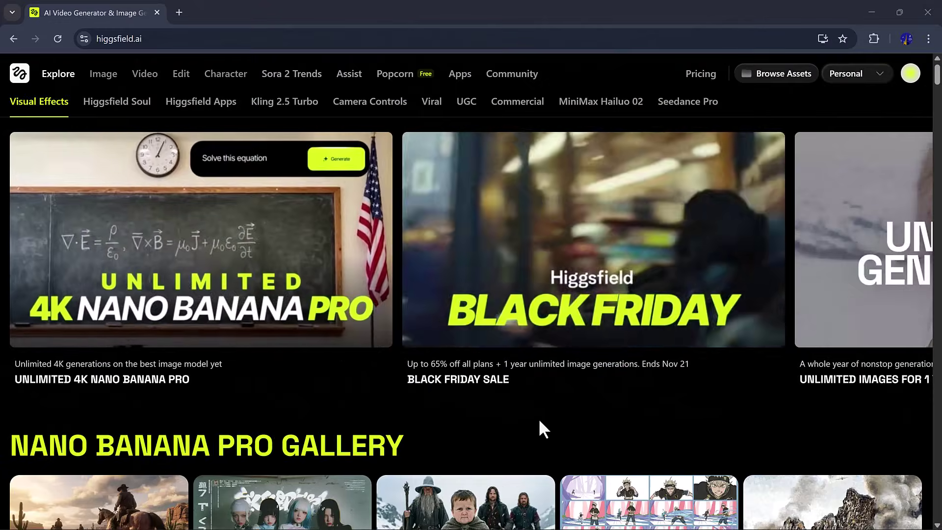
# Scroll down through the Explore page's showcase galleries.
pyautogui.scroll(-7, 531, 416)
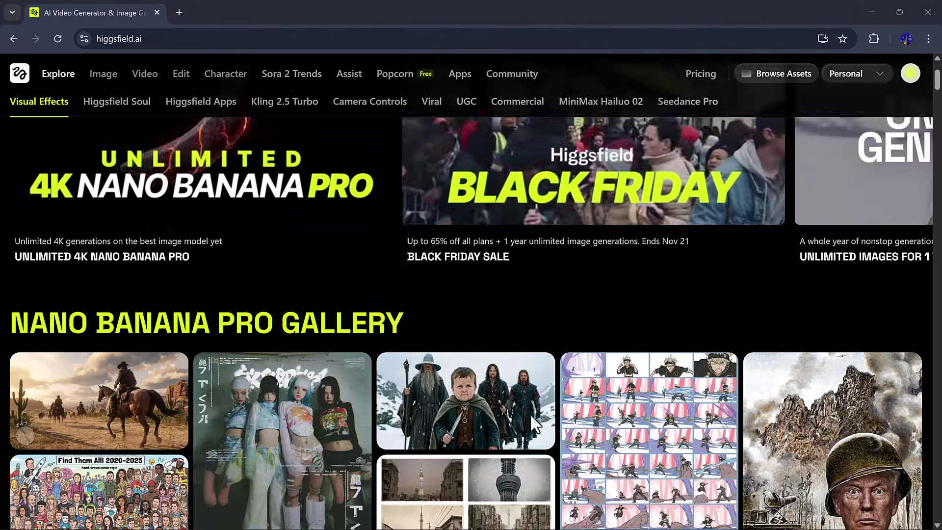
pyautogui.scroll(-9, 524, 417)
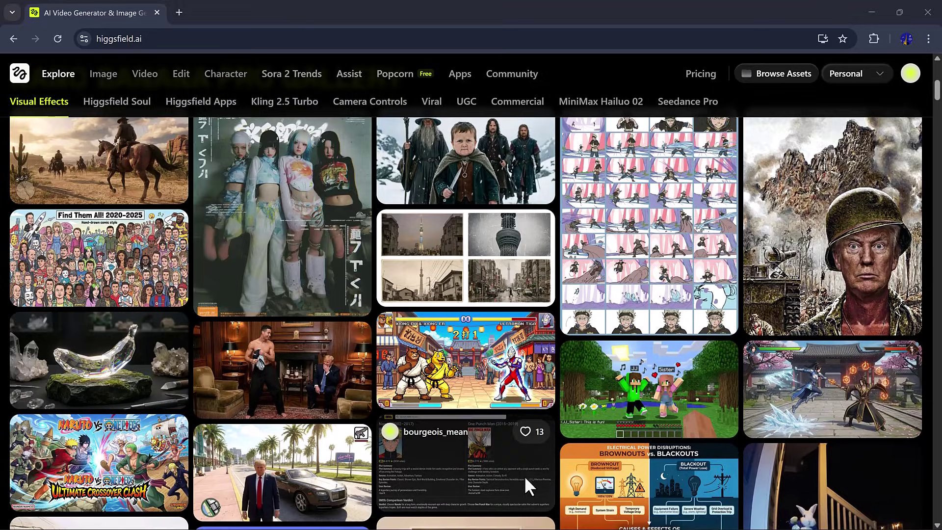
pyautogui.scroll(-14, 516, 409)
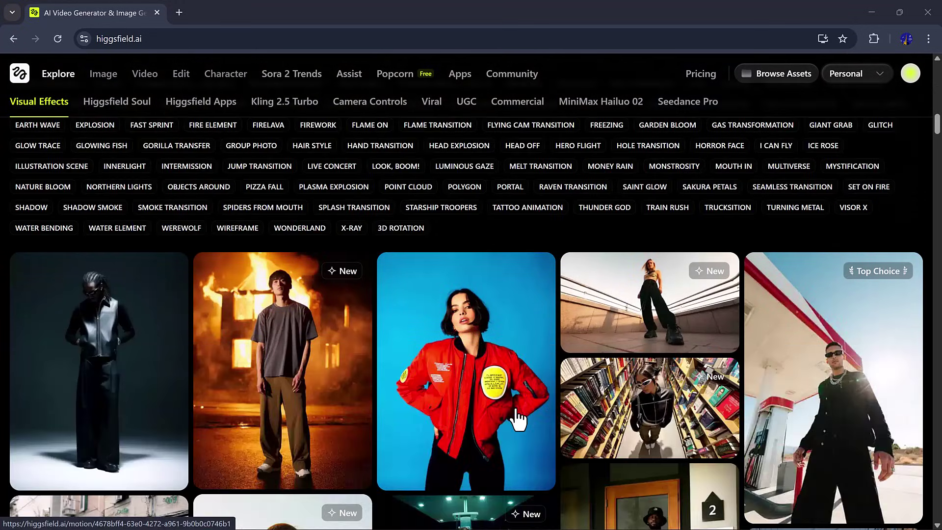
pyautogui.scroll(-16, 517, 420)
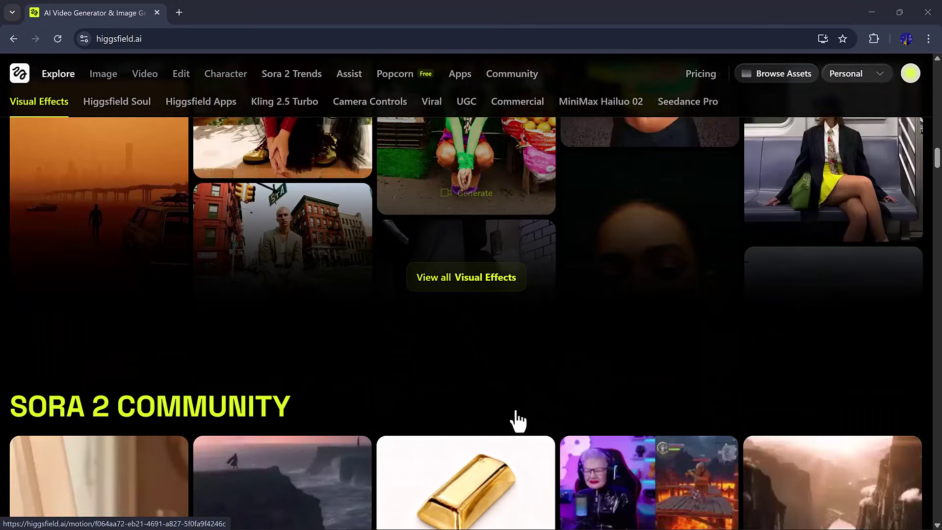
pyautogui.scroll(-20, 517, 420)
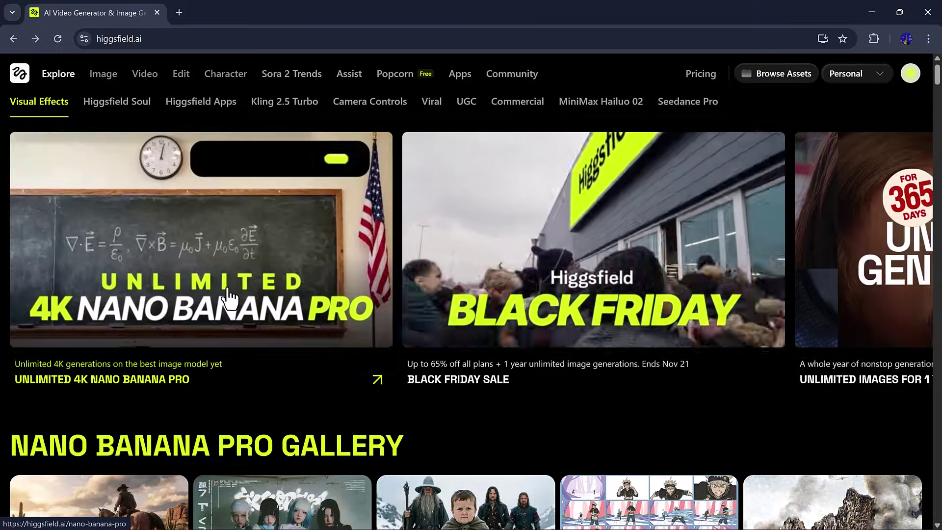
# Open Nano Banana Pro and paste the cheerful boy in confetti, energetic vibe prompt.
pyautogui.click(317, 343)
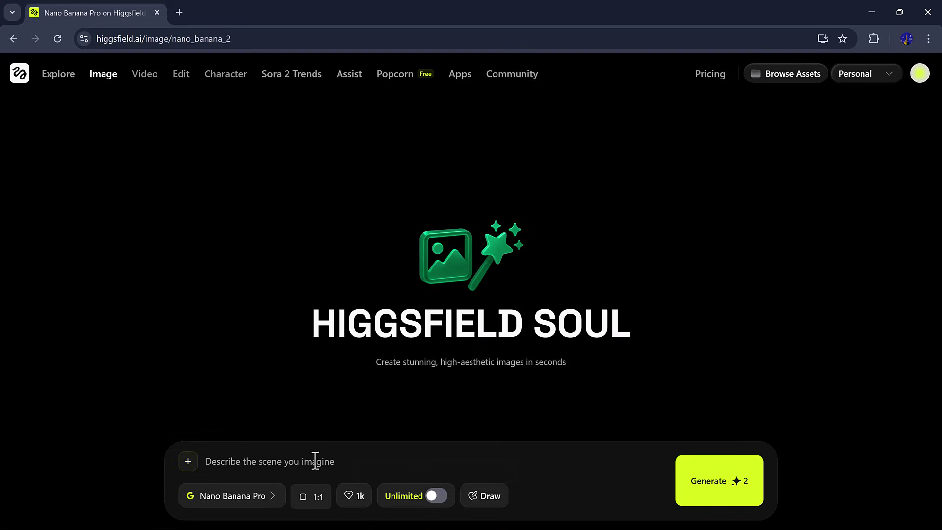
pyautogui.write('A cheerful boy jumping in the air surrounded by confetti, energetic positive vibe')
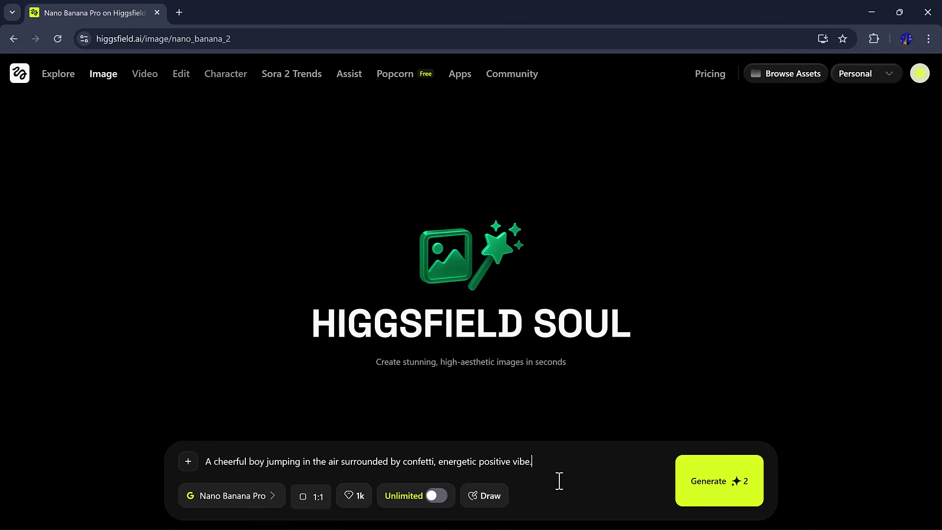
# Keep the current model, set aspect ratio 16:9 and quality 4k, and generate the boy image.
pyautogui.click(250, 499)
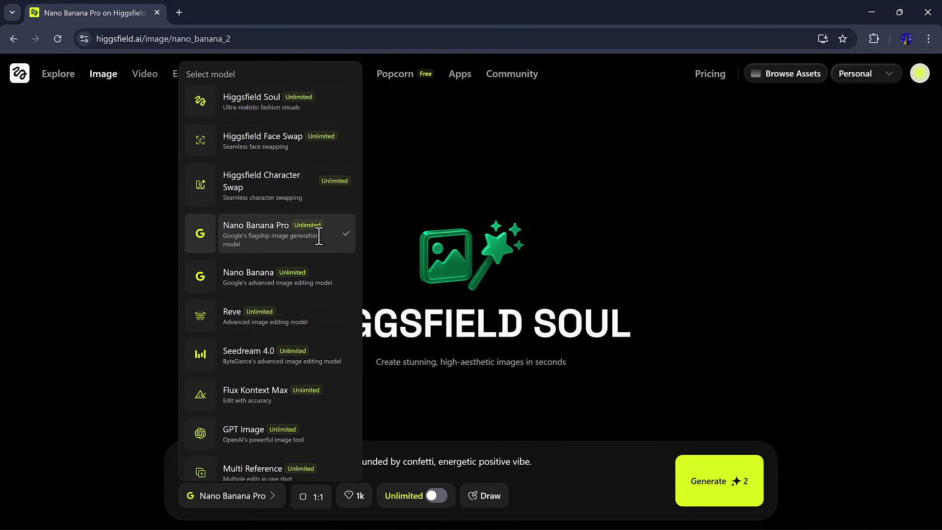
pyautogui.click(612, 419)
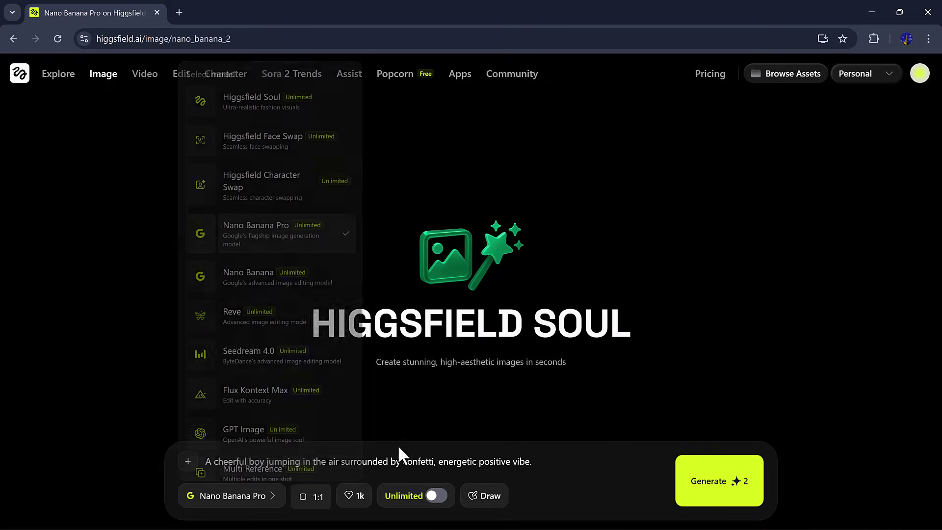
pyautogui.click(314, 496)
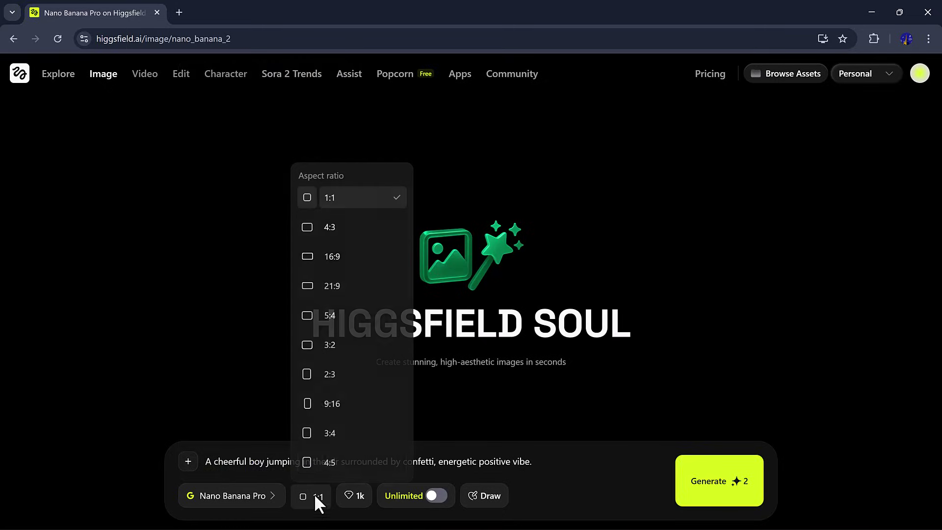
pyautogui.click(326, 256)
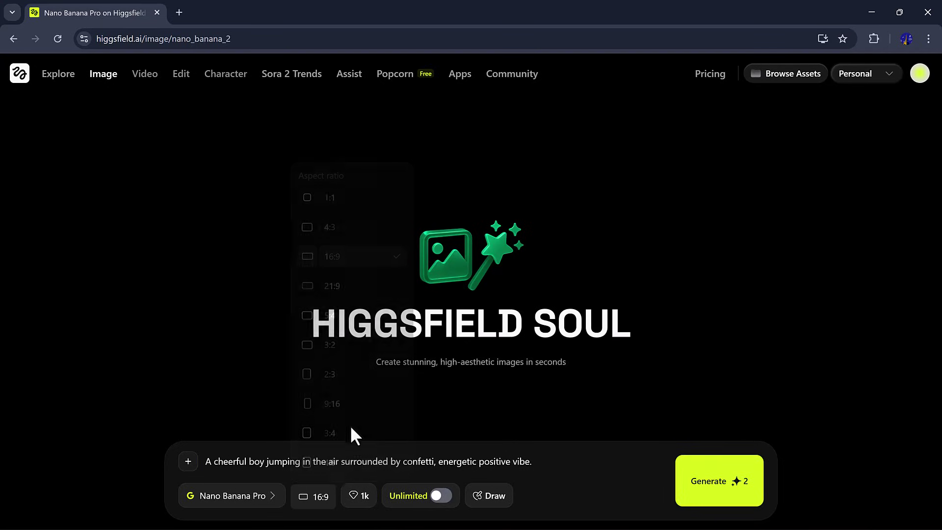
pyautogui.click(354, 503)
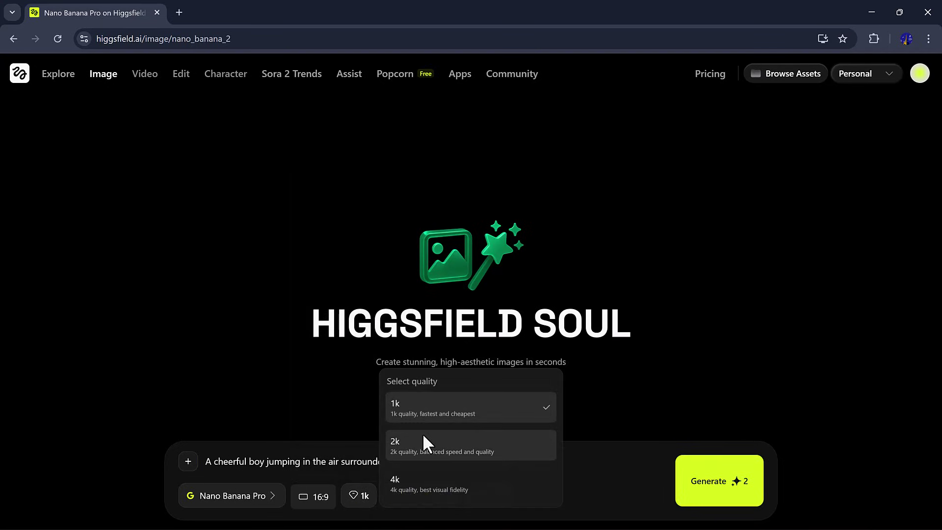
pyautogui.click(425, 488)
pyautogui.click(731, 480)
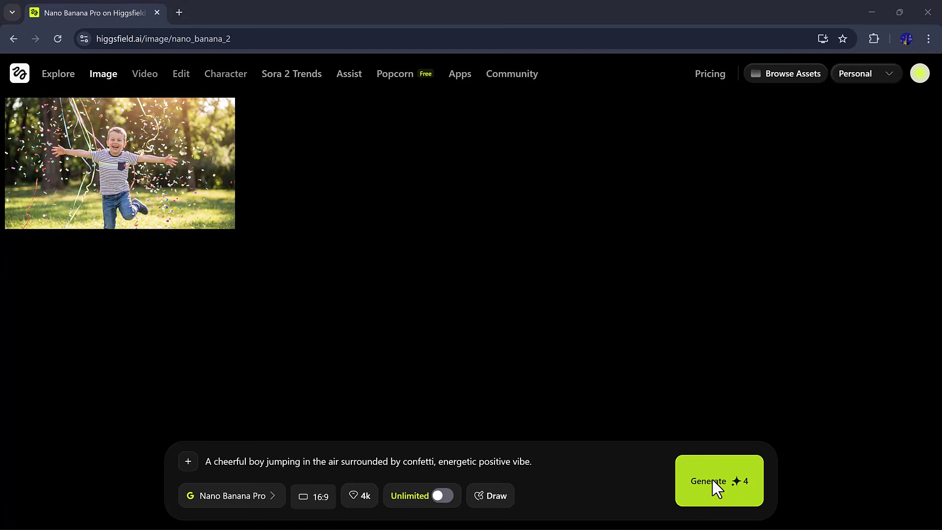
# Open the confetti boy image full size and download it.
pyautogui.click(171, 173)
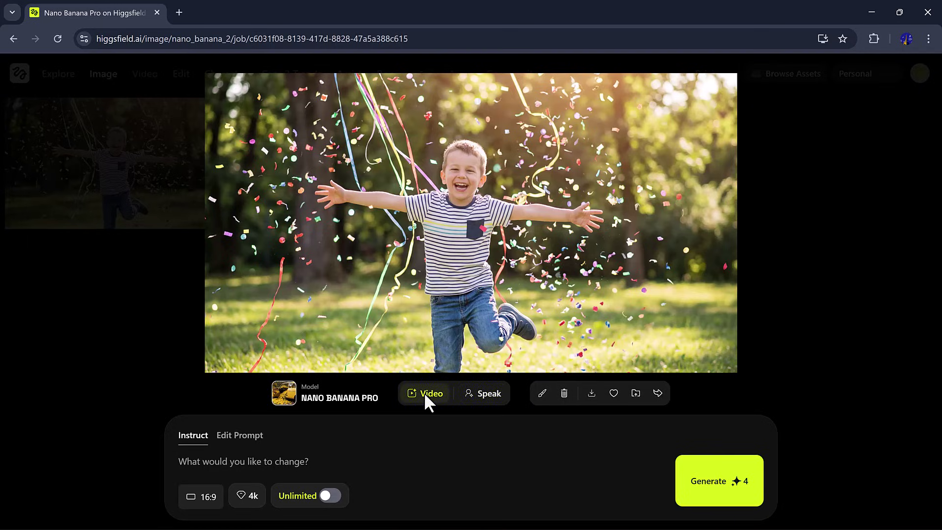
pyautogui.click(592, 392)
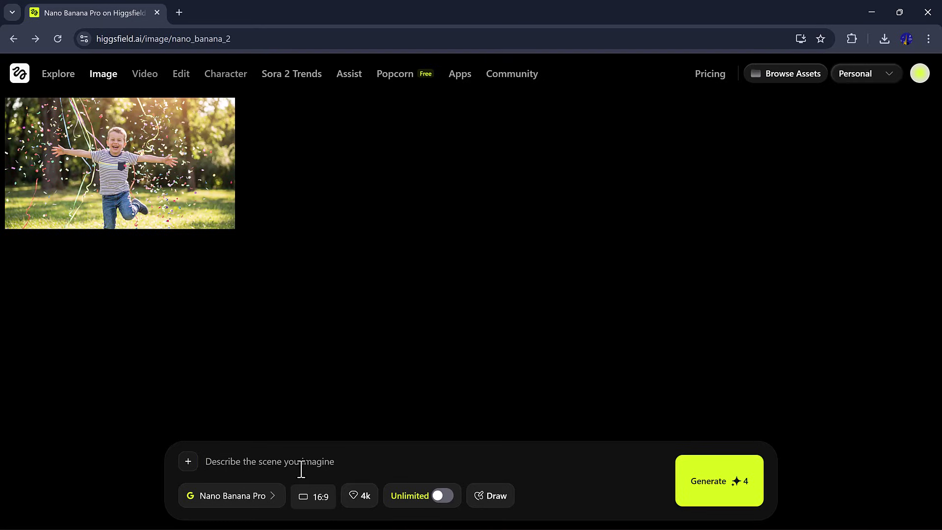
# Paste the goofy huge-eyed girl prompt and generate her comic-style image.
pyautogui.click(301, 468)
pyautogui.write('Funny girl making a goofy face with huge eyes, comic-style background, playful mood')
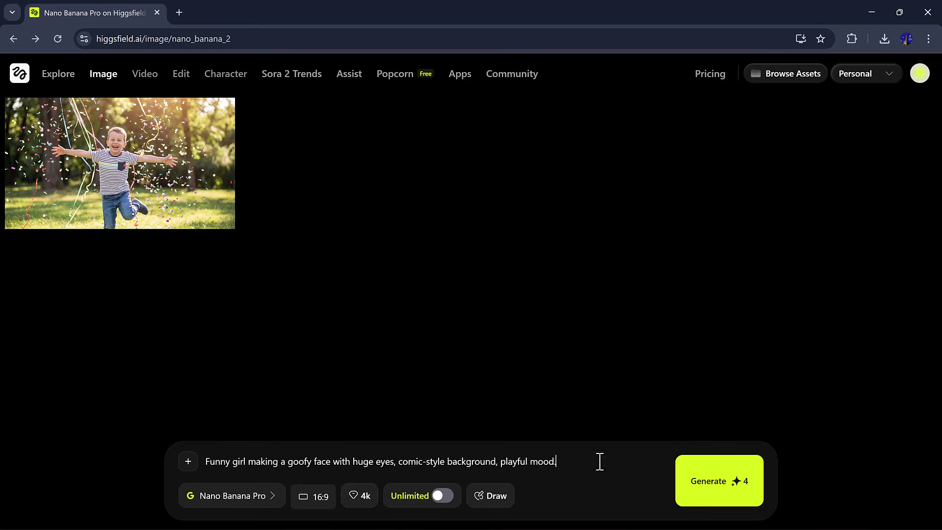
pyautogui.click(312, 499)
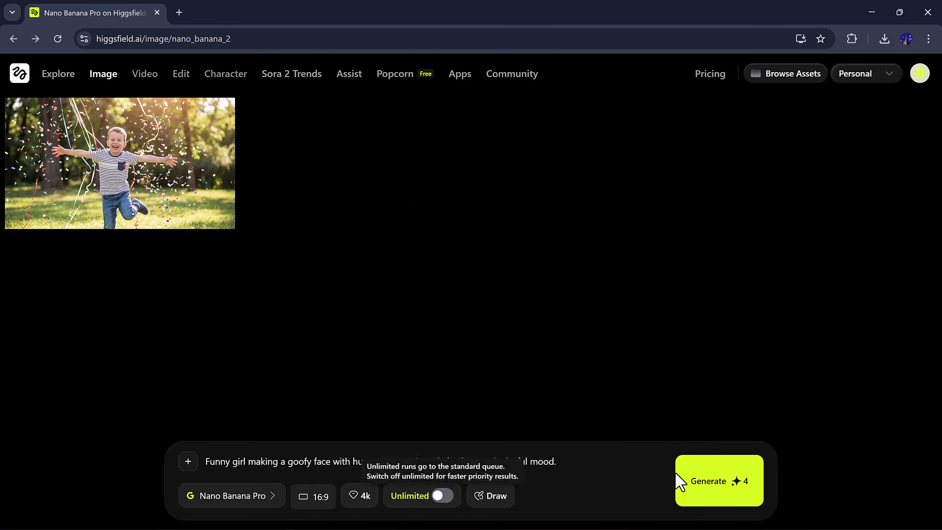
pyautogui.click(705, 478)
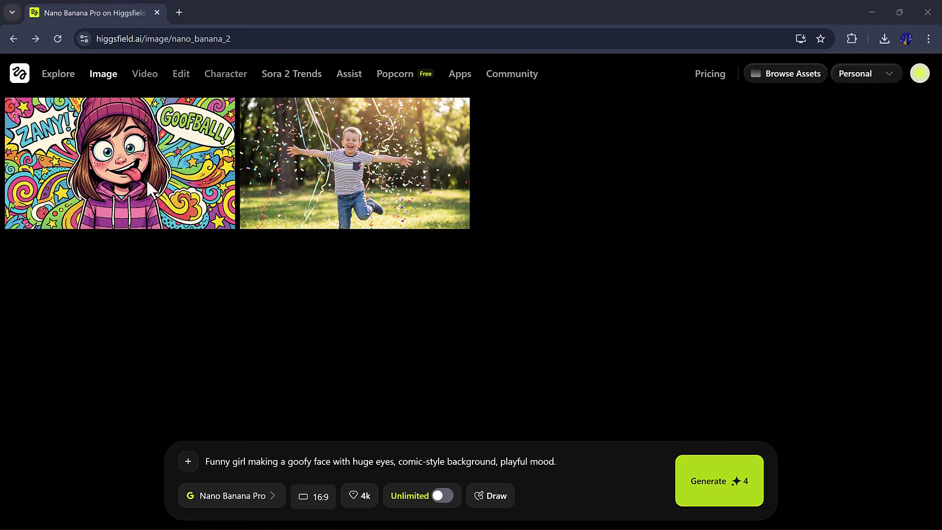
pyautogui.moveTo(151, 182)
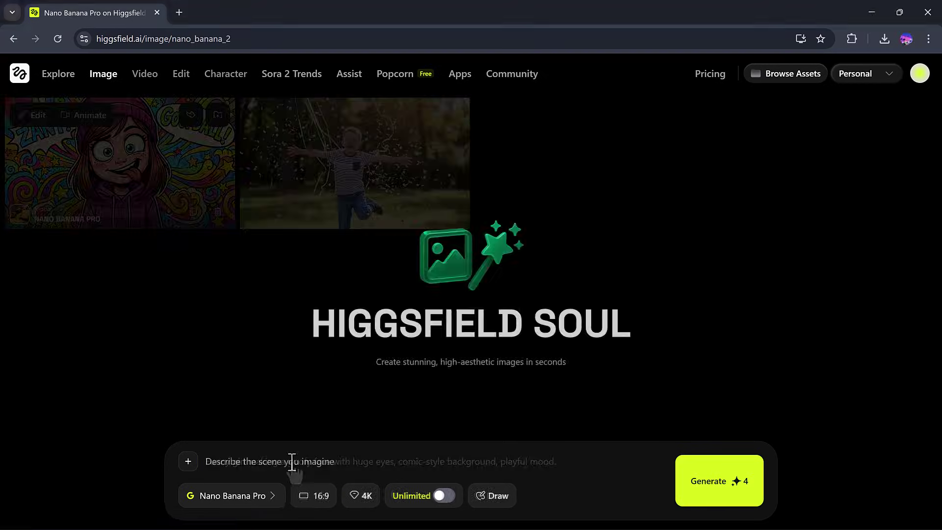
# Paste the sparkly-eyed pastel girl prompt and generate it with Unlimited mode on.
pyautogui.click(290, 462)
pyautogui.write('Cute cute girl with big sparkling eyes, pastel colors and realistic style.')
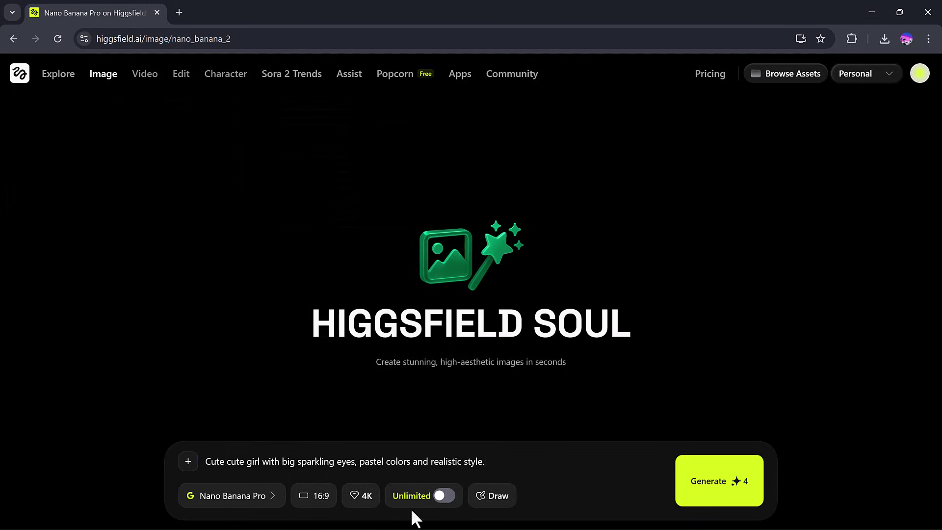
pyautogui.click(307, 495)
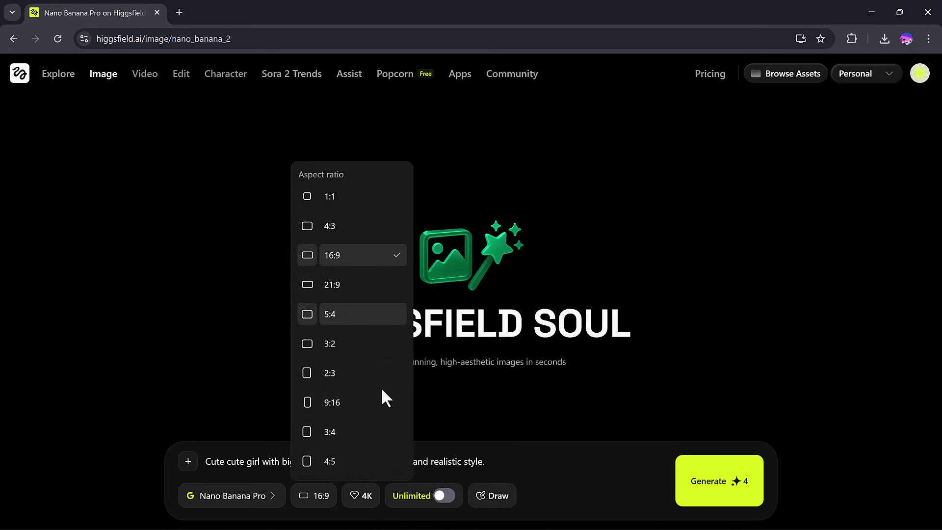
pyautogui.click(444, 496)
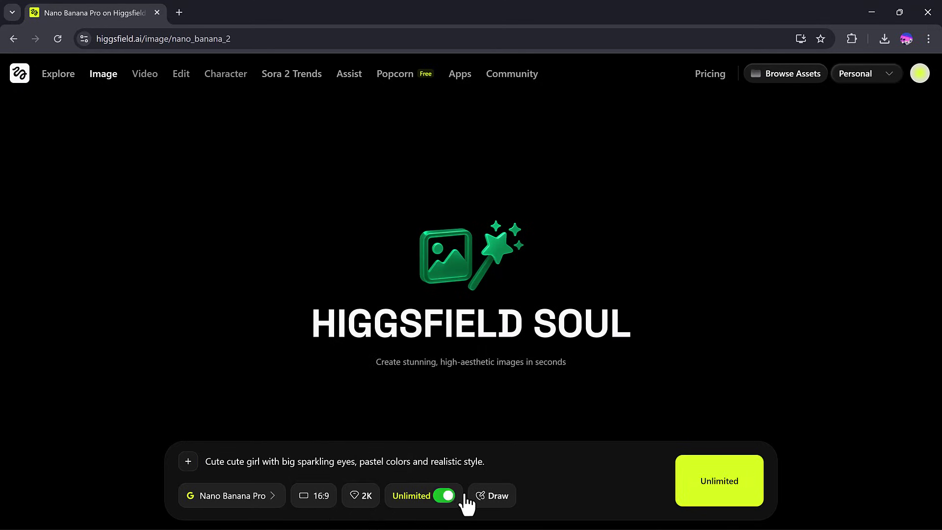
pyautogui.click(726, 469)
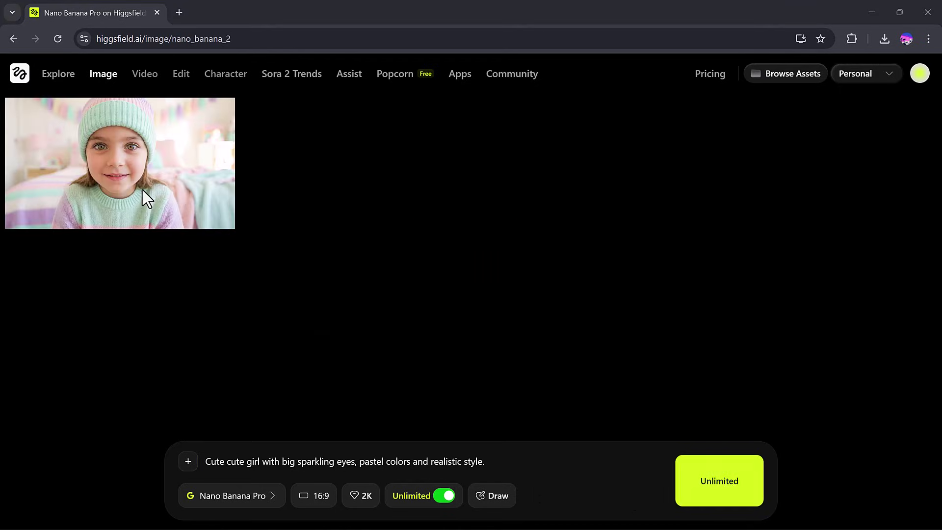
pyautogui.moveTo(143, 190)
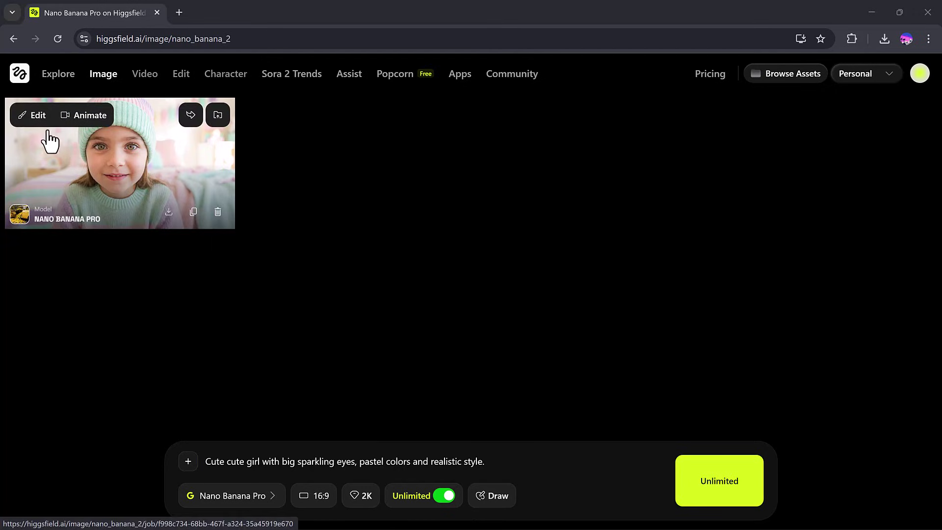
# Review the girl image's Edit and Animate options and full-size view, then clear the prompt.
pyautogui.click(32, 118)
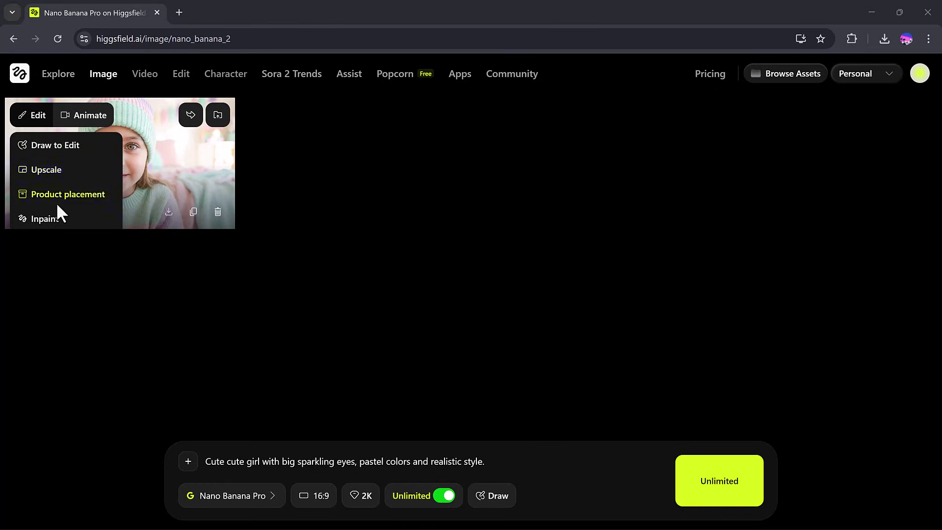
pyautogui.click(88, 118)
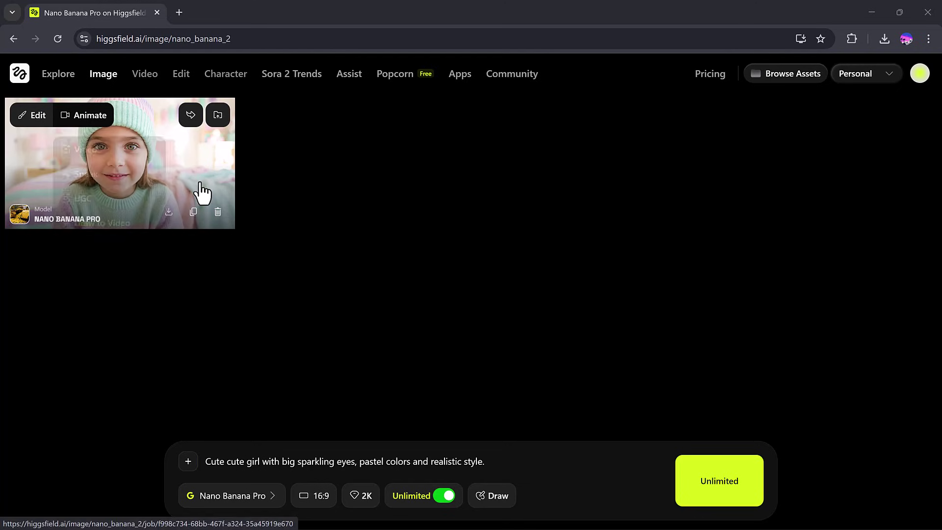
pyautogui.click(204, 219)
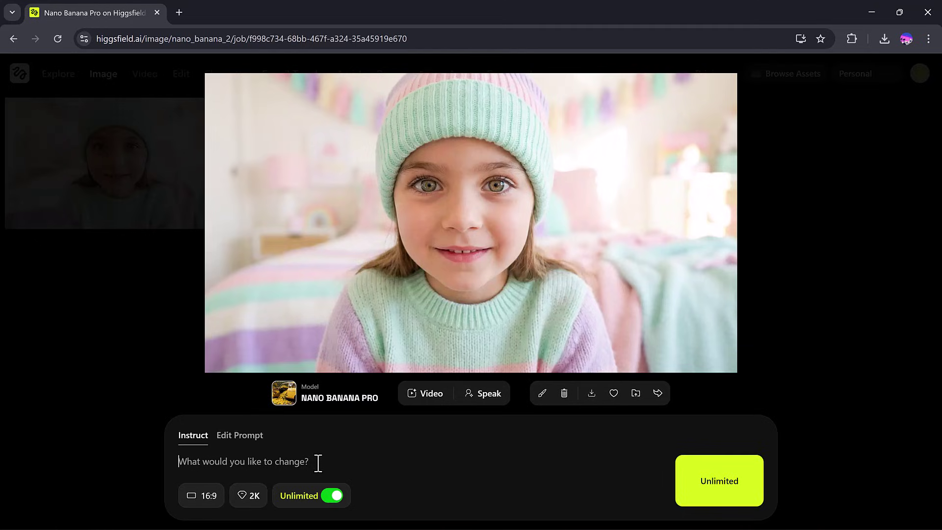
pyautogui.press('Escape')
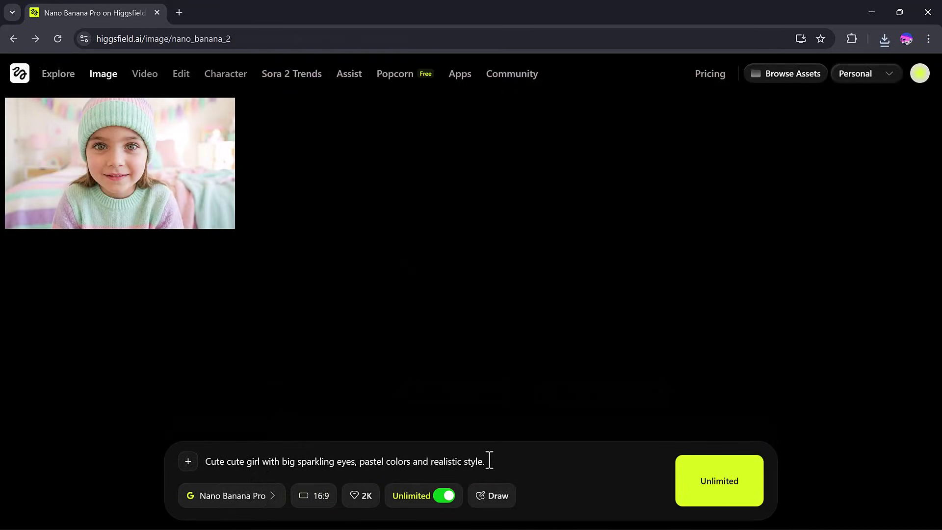
pyautogui.hotkey('ctrl', 'shift', 'Left')
pyautogui.hotkey('ctrl', 'shift', 'Left')
pyautogui.hotkey('ctrl', 'shift', 'Left')
pyautogui.hotkey('ctrl', 'shift', 'Left')
pyautogui.hotkey('ctrl', 'shift', 'Left')
pyautogui.hotkey('ctrl', 'shift', 'Left')
pyautogui.hotkey('ctrl', 'shift', 'Left')
pyautogui.hotkey('ctrl', 'shift', 'Left')
pyautogui.hotkey('ctrl', 'shift', 'Left')
pyautogui.hotkey('ctrl', 'shift', 'Left')
pyautogui.hotkey('ctrl', 'shift', 'Left')
pyautogui.hotkey('ctrl', 'shift', 'Left')
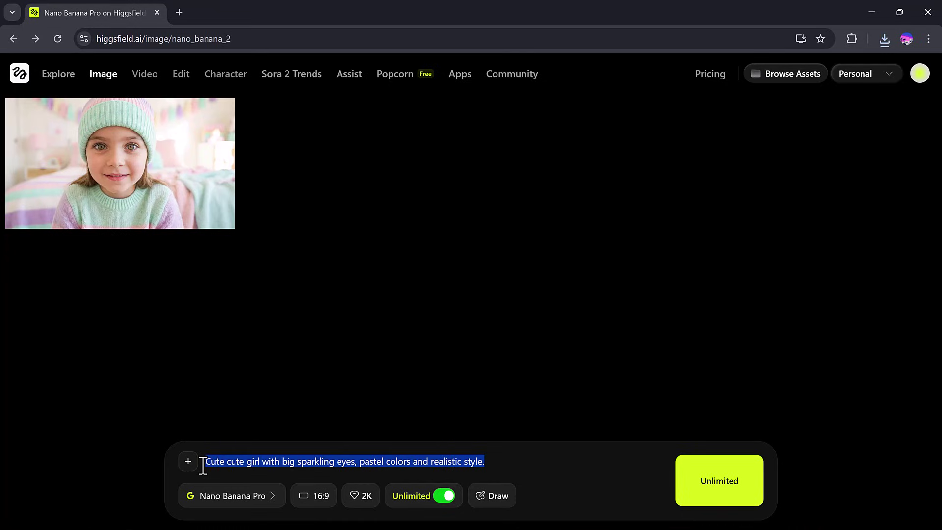
pyautogui.press('BackSpace')
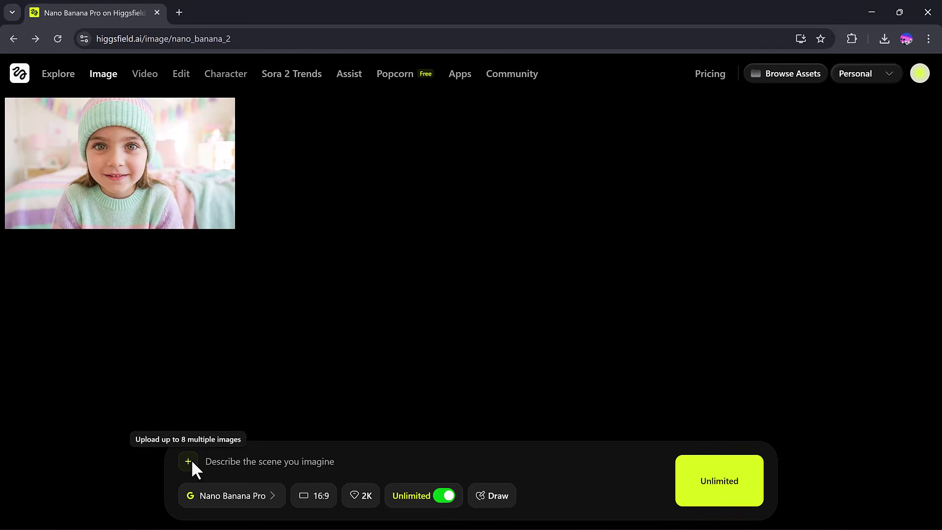
# Upload the standing-man photo and the husky photo as reference images.
pyautogui.click(193, 460)
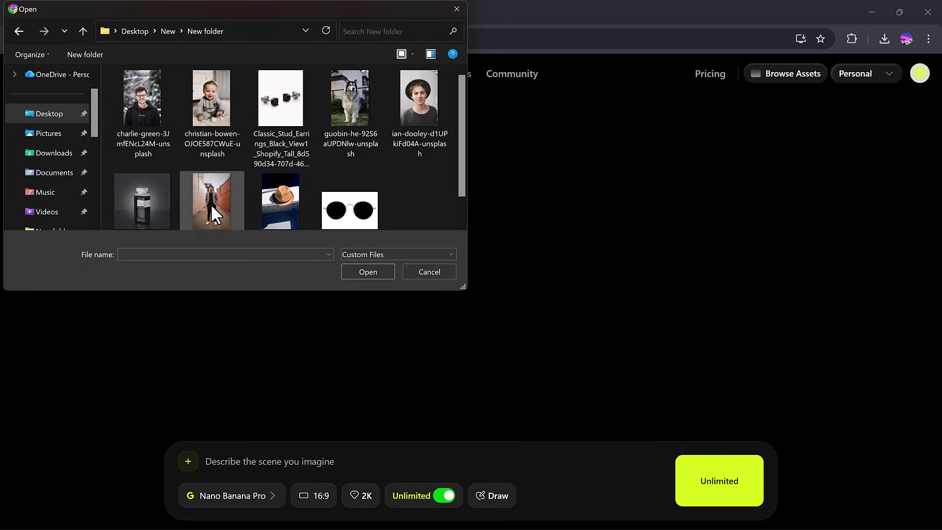
pyautogui.click(211, 204)
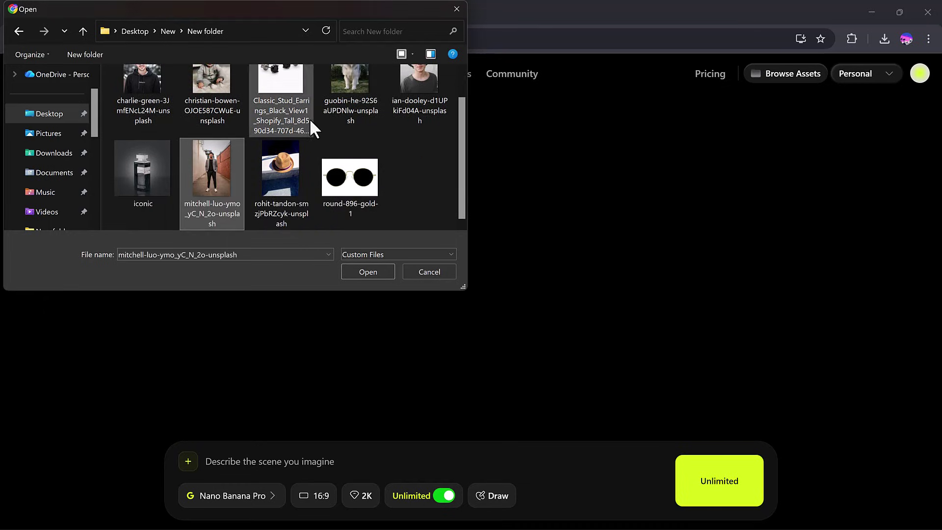
pyautogui.keyDown('ctrl'); pyautogui.click(357, 85); pyautogui.keyUp('ctrl')
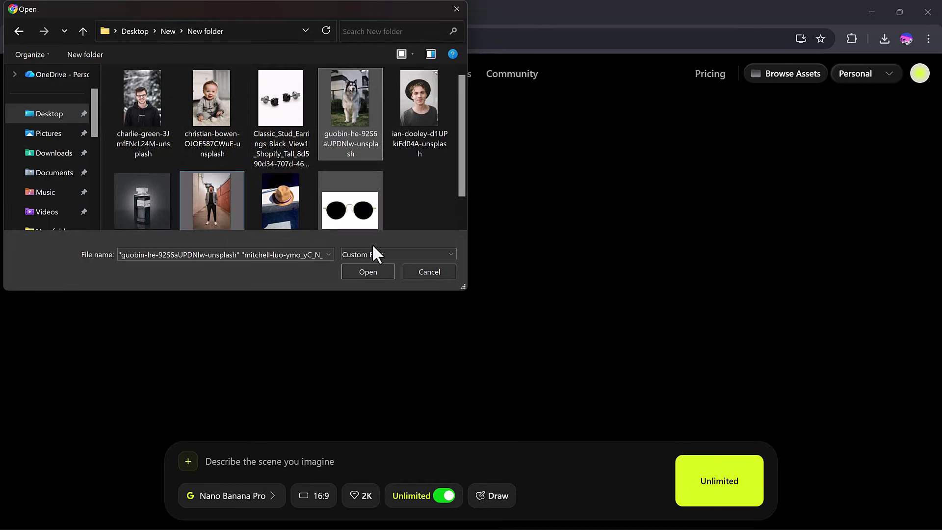
pyautogui.click(361, 270)
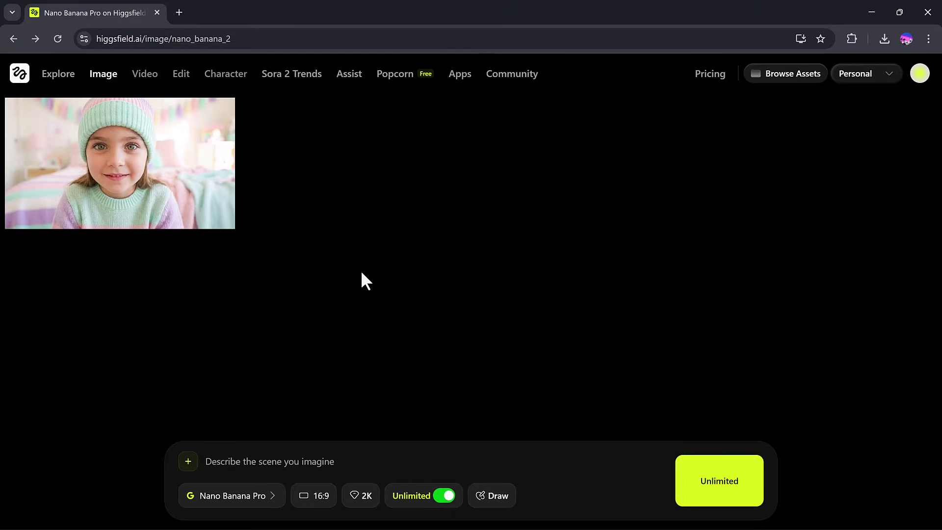
# Generate the 1:1 4K man-beside-husky image from the pasted prompt and view it enlarged.
pyautogui.click(246, 470)
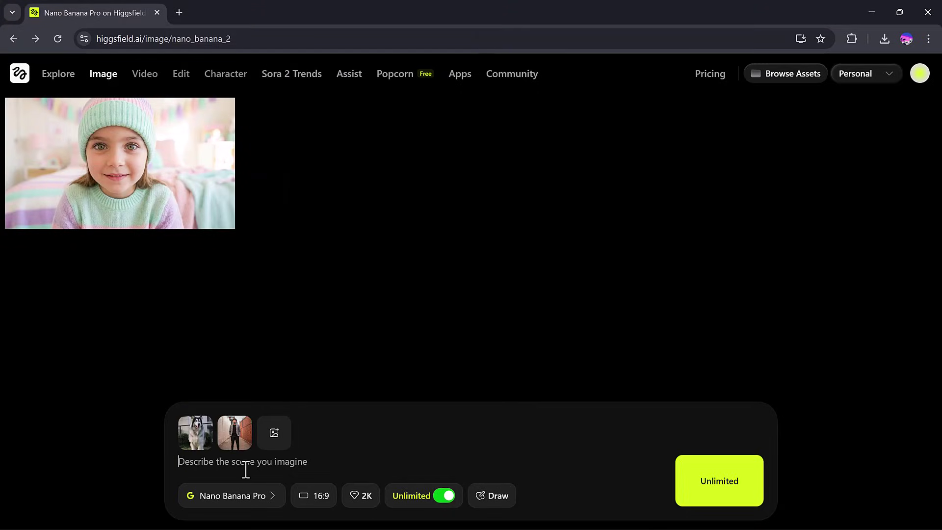
pyautogui.write('Boy with his dog standing side by side, natural background')
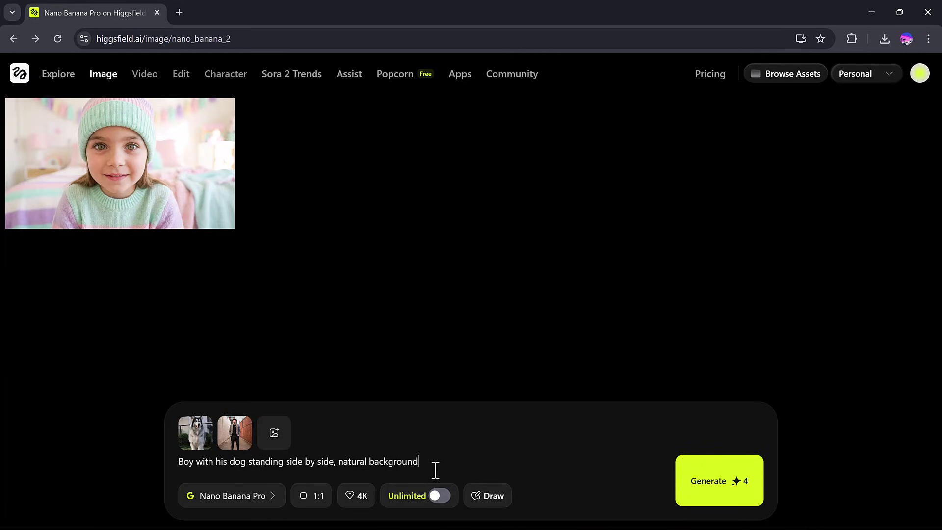
pyautogui.write('.')
pyautogui.click(704, 484)
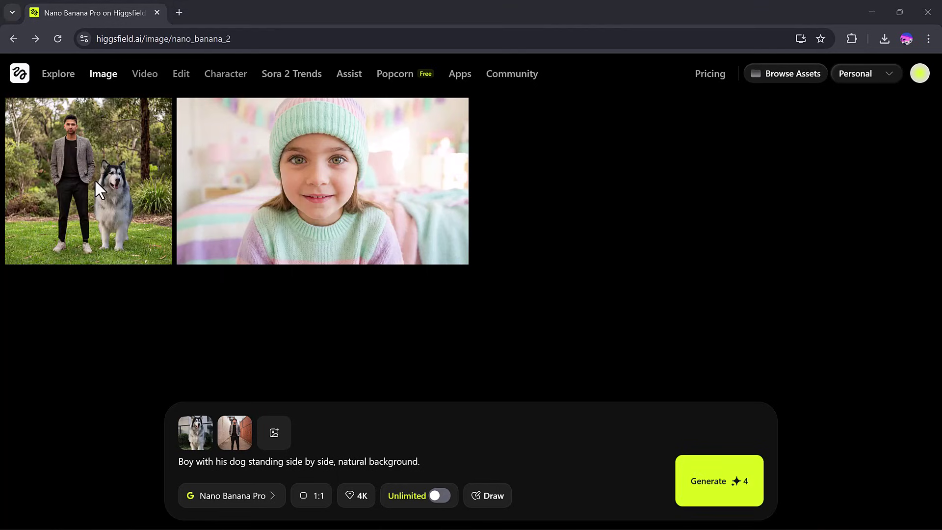
pyautogui.click(95, 180)
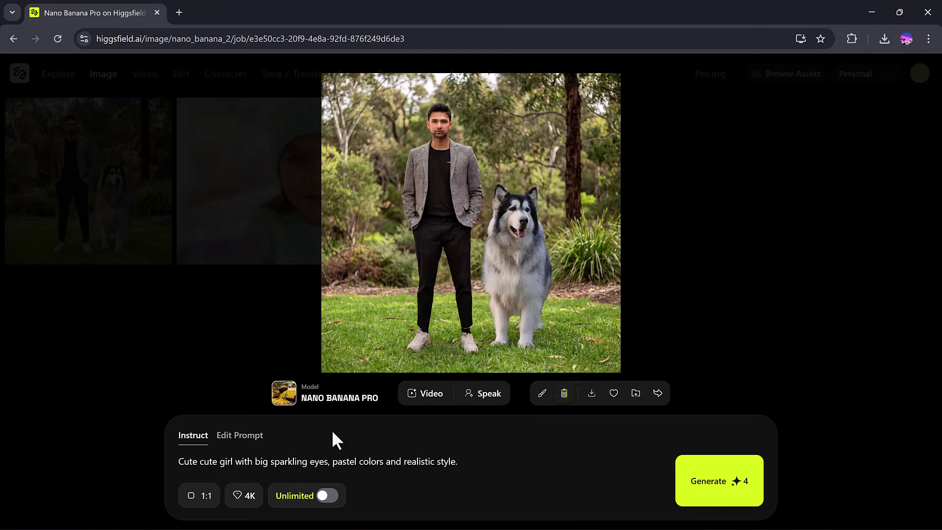
pyautogui.press('Escape')
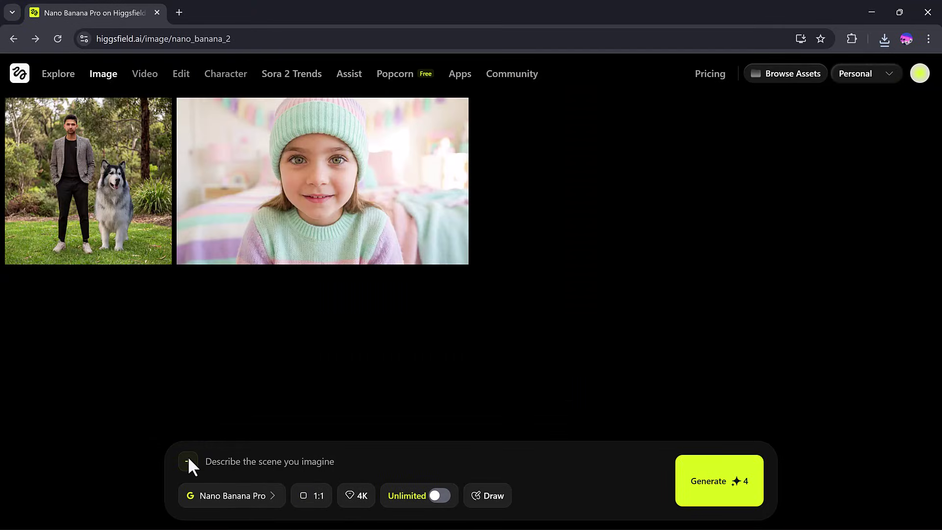
# Upload the sunglasses, hat, baby and man photos as four reference images.
pyautogui.click(188, 459)
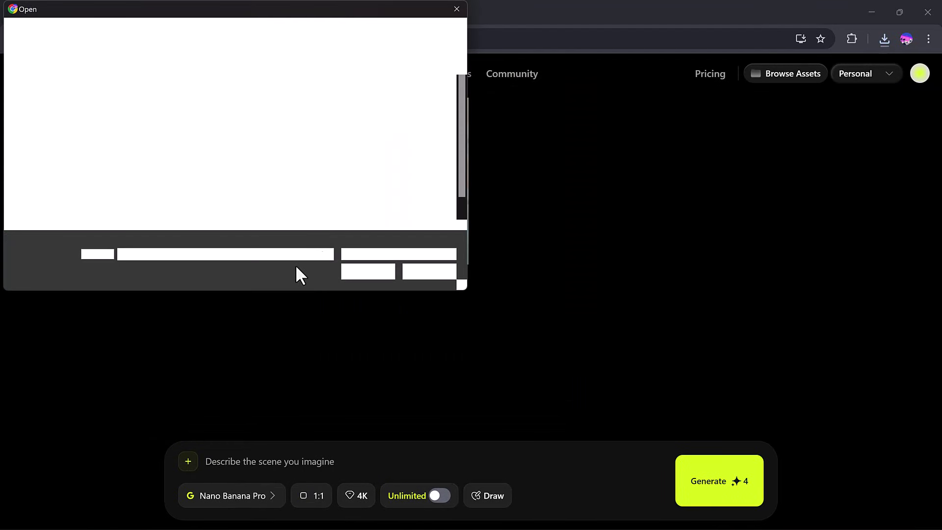
pyautogui.scroll(1, 396, 182)
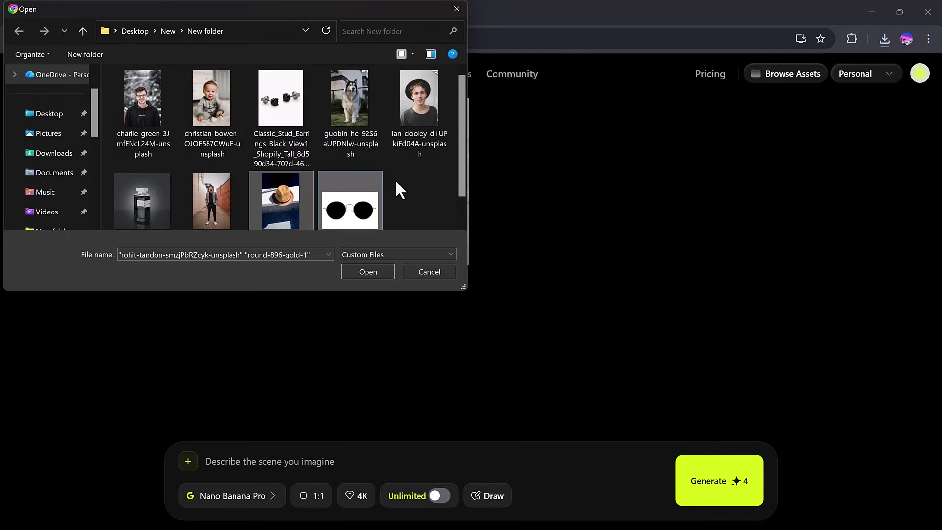
pyautogui.keyDown('ctrl'); pyautogui.click(139, 109); pyautogui.keyUp('ctrl')
pyautogui.keyDown('ctrl'); pyautogui.click(203, 105); pyautogui.keyUp('ctrl')
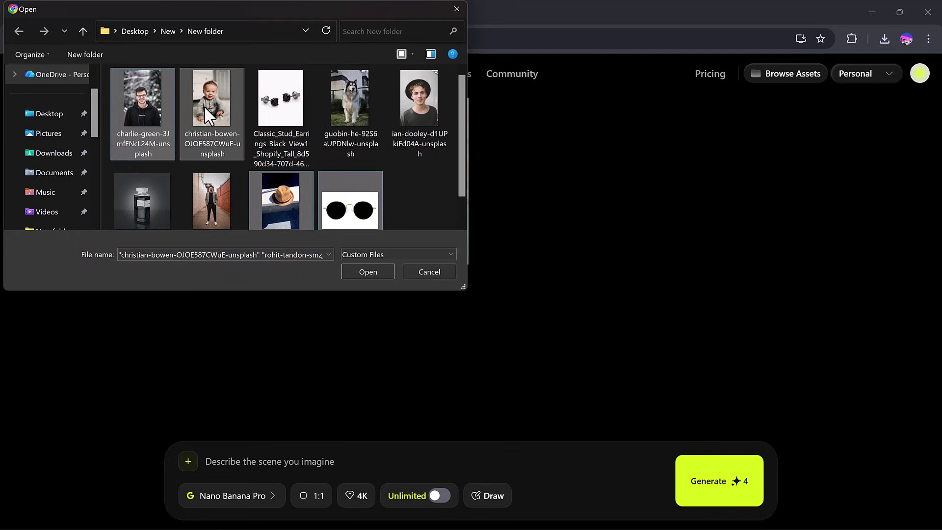
pyautogui.click(377, 270)
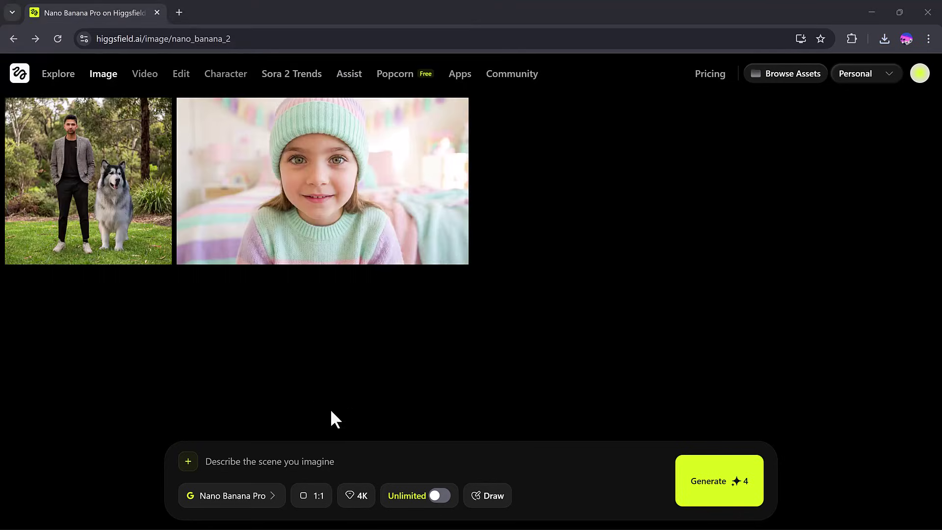
# Paste the man-holding-baby scene prompt and remove its trailing quotation mark.
pyautogui.click(288, 471)
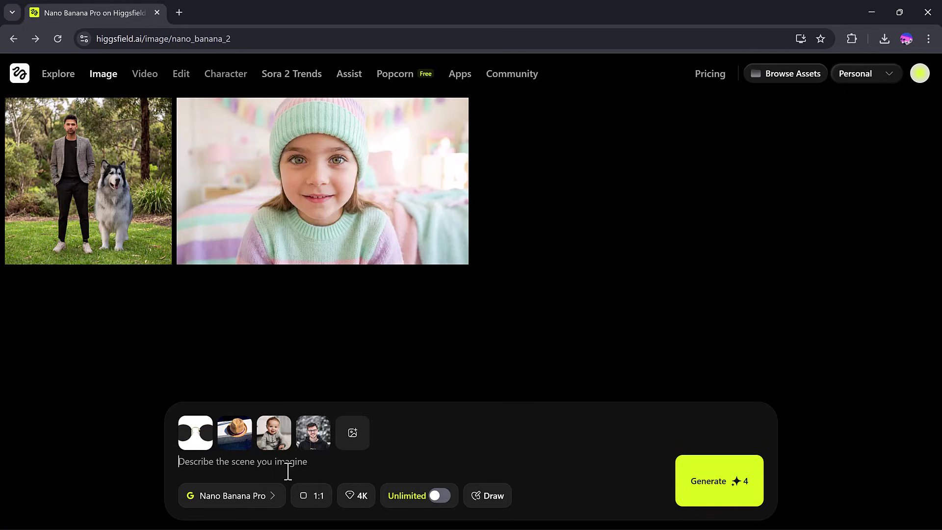
pyautogui.write('"A man holding a cute baby, wearing glasses and a hat, realistic style, original background"')
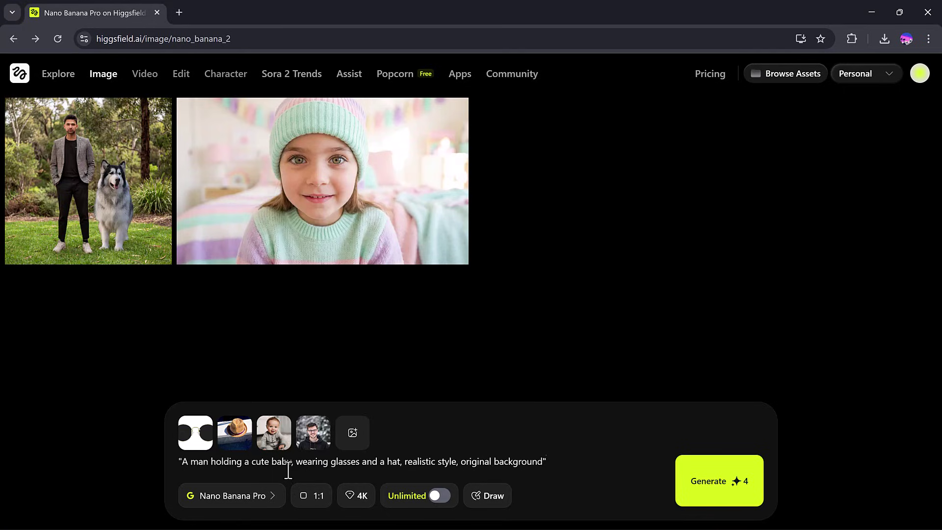
pyautogui.press('BackSpace')
# Generate the image at 21:9 aspect ratio and 4K quality, then open the result.
pyautogui.click(316, 493)
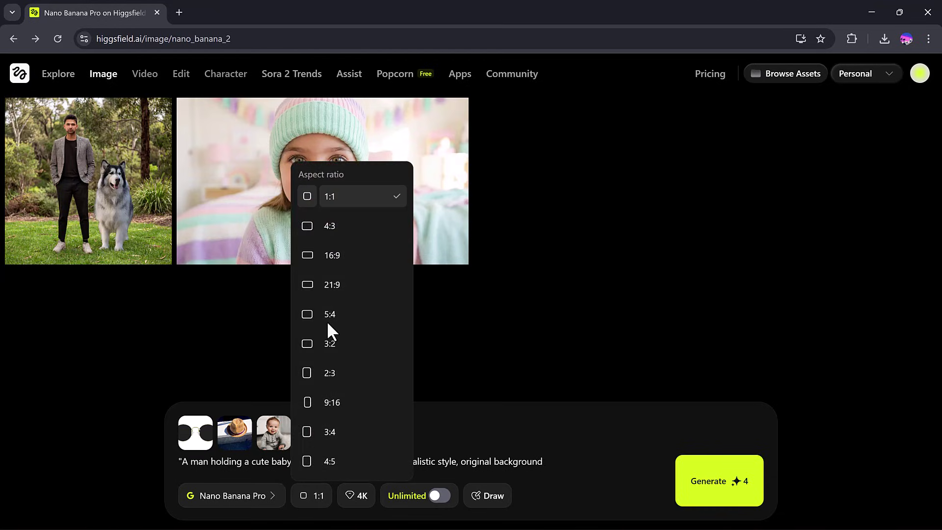
pyautogui.click(314, 285)
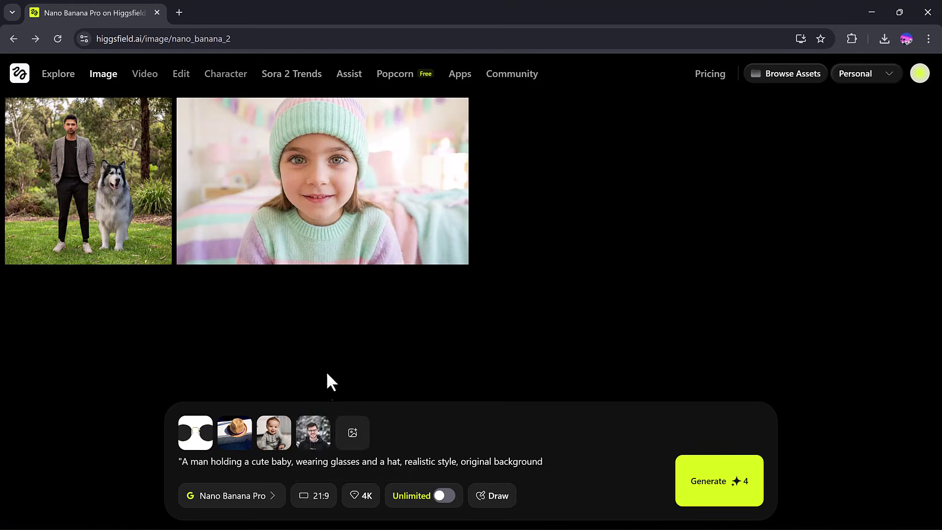
pyautogui.click(361, 496)
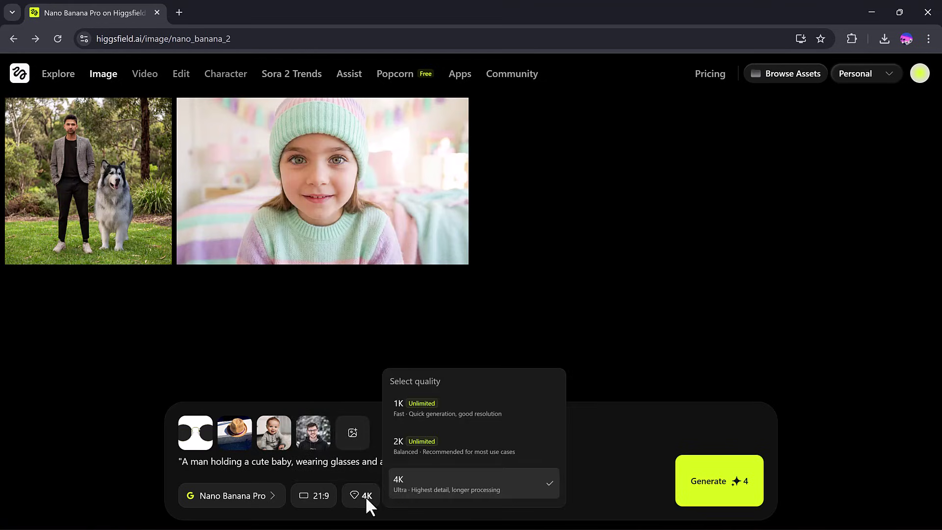
pyautogui.click(602, 481)
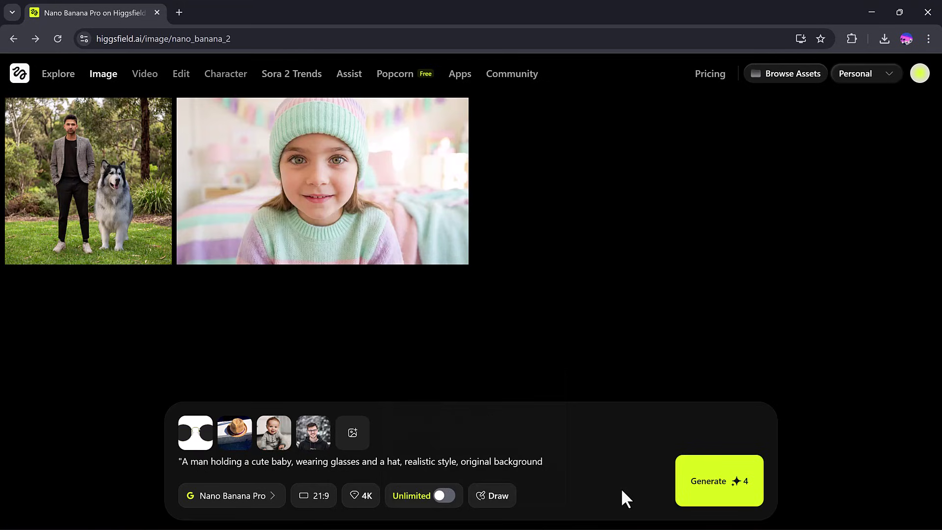
pyautogui.click(703, 495)
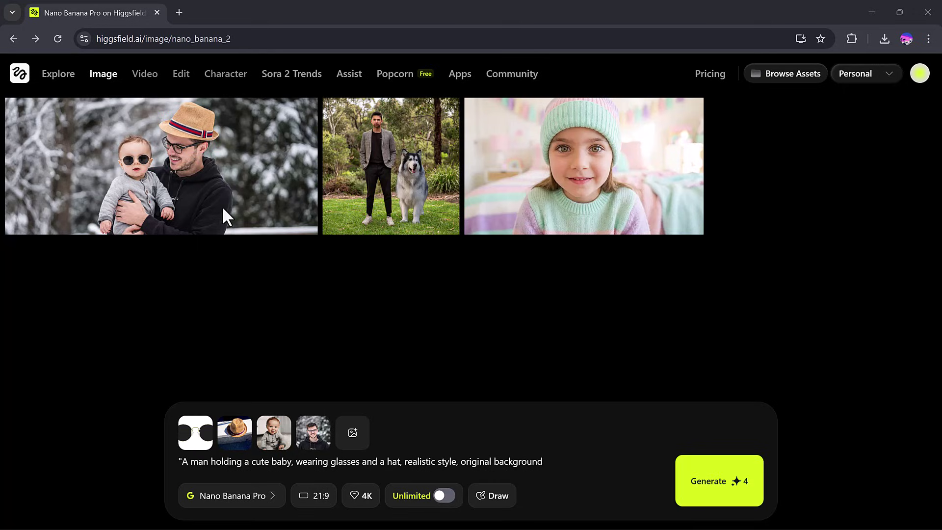
pyautogui.moveTo(222, 205)
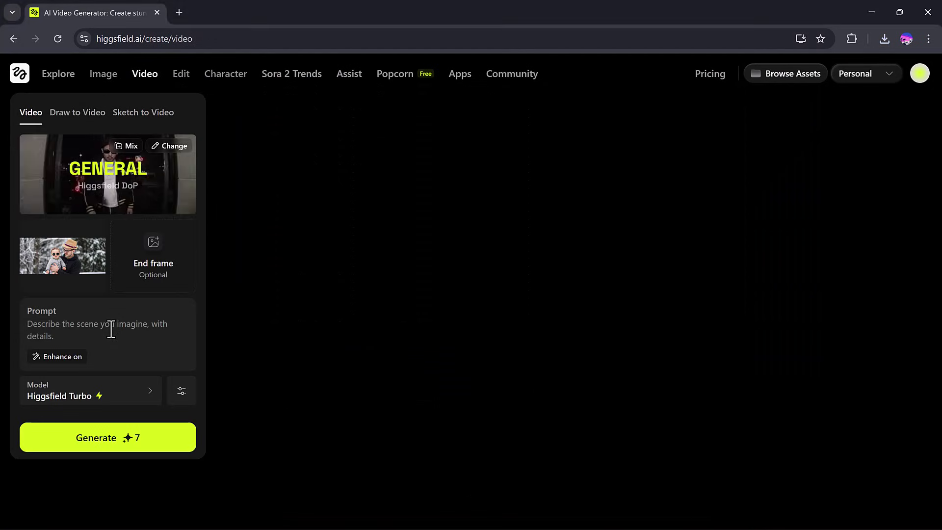
# Enter the prompt 'Smiling man holding a baby, glasses and hat on, real environment.' using Higgsfield Turbo.
pyautogui.write('Smiling man holding a baby, glasses and hat on, real environment')
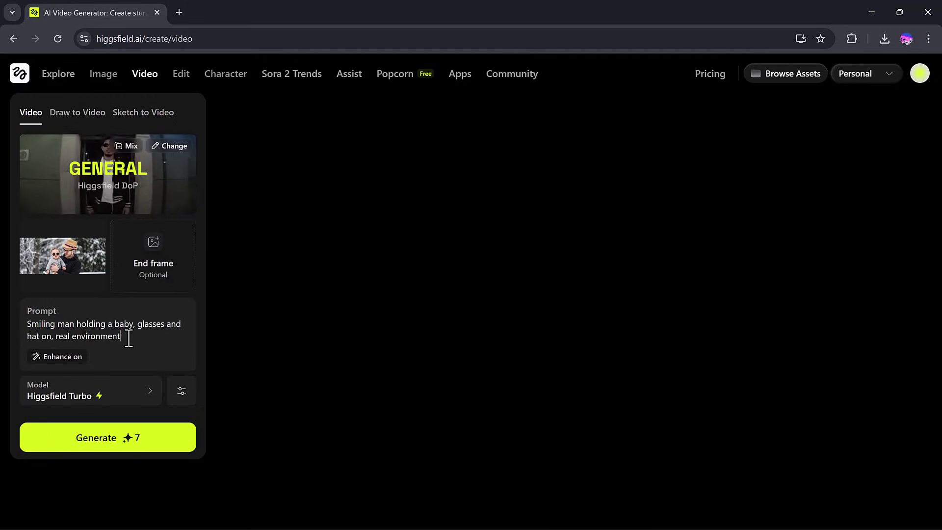
pyautogui.write('.')
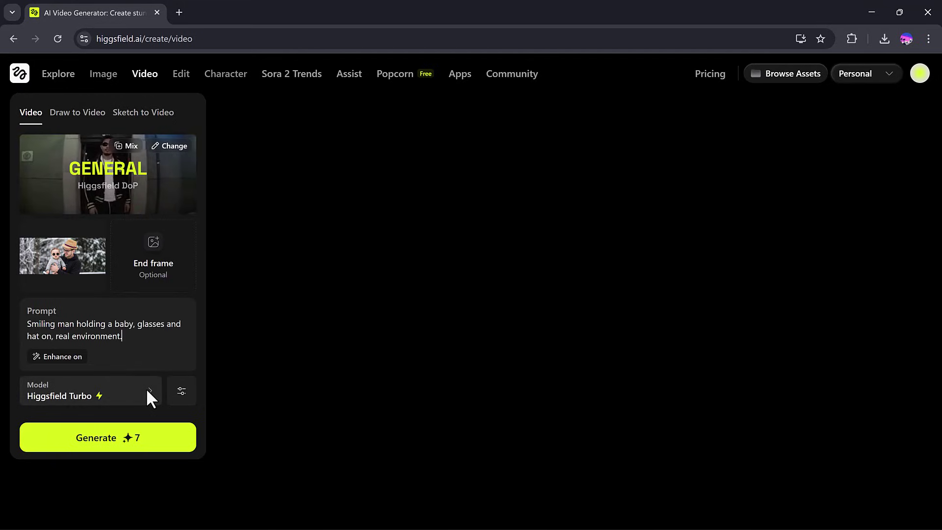
pyautogui.click(147, 387)
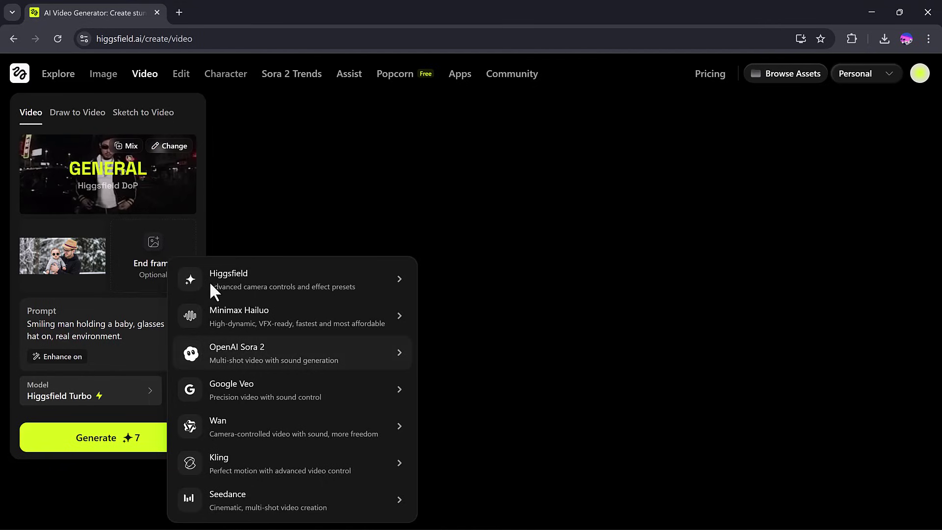
pyautogui.moveTo(379, 272)
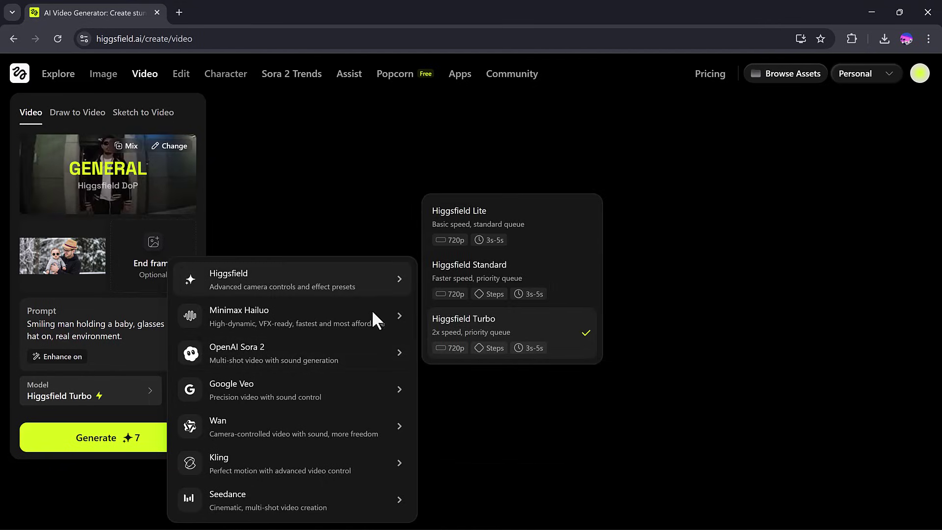
pyautogui.click(443, 265)
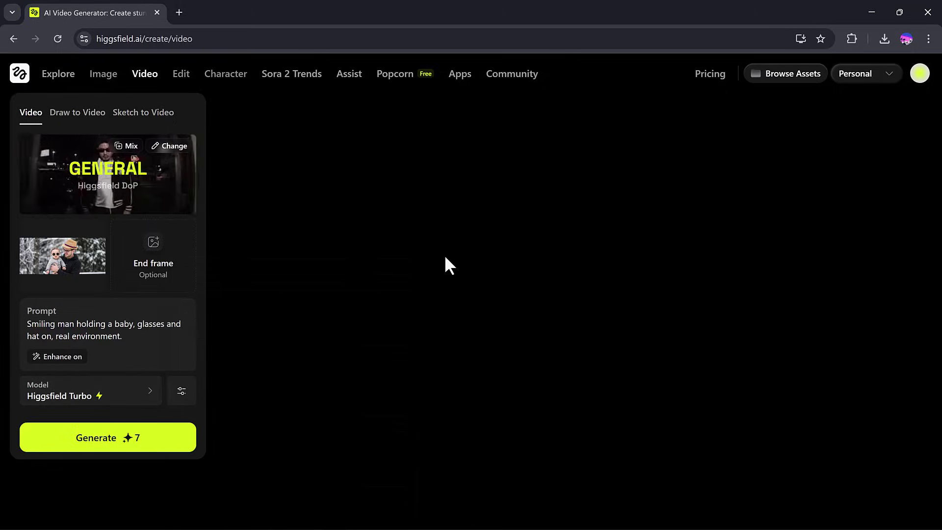
pyautogui.click(187, 388)
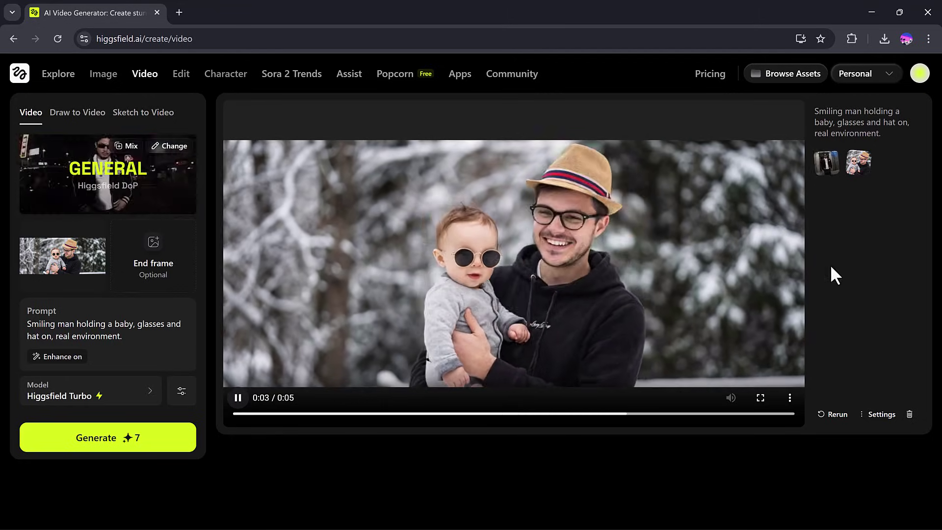
# Show the video player's playback options.
pyautogui.click(789, 400)
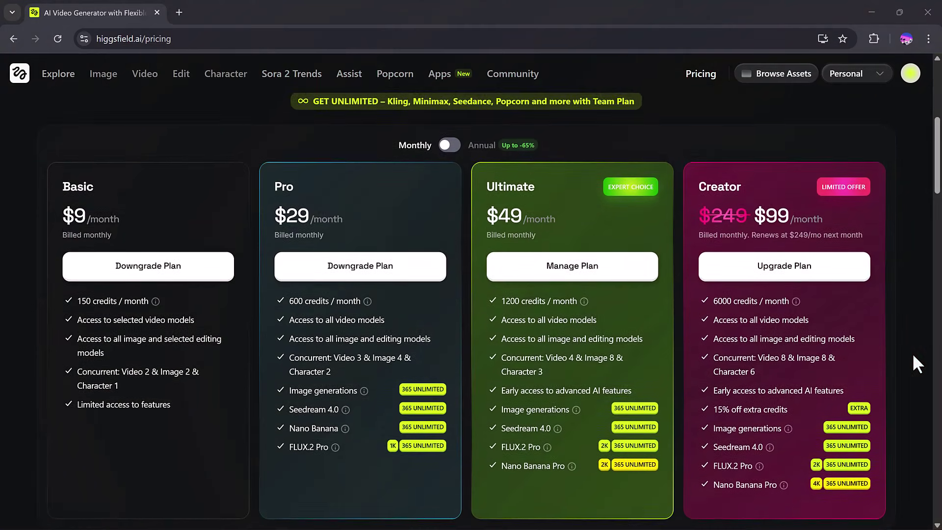
# Scroll up the pricing page to review the monthly plans.
pyautogui.scroll(1, 914, 356)
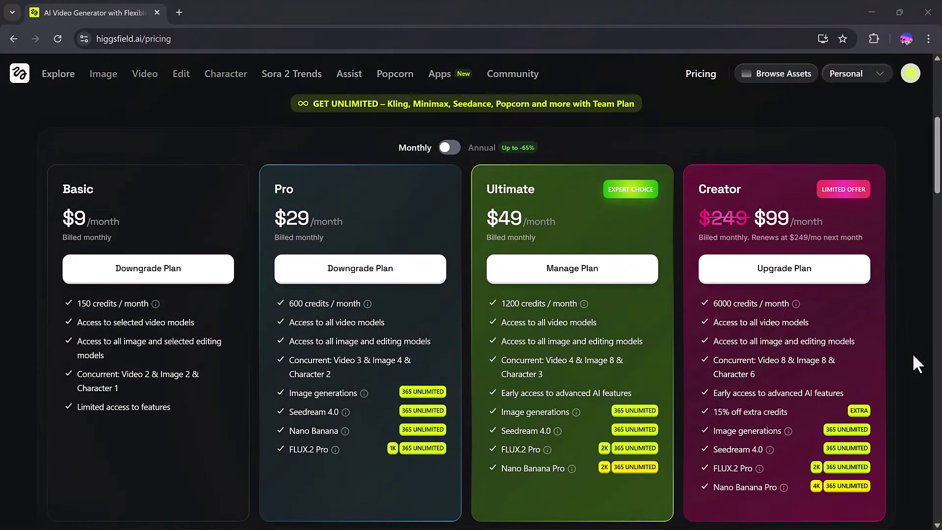